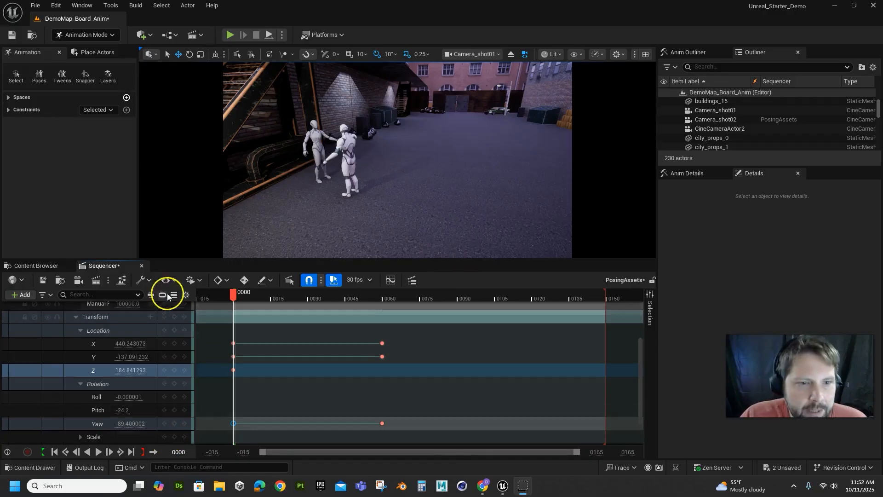
Close the Sequencer and enlarge the viewport by shrinking the Content Browser area.
left_click(142, 266)
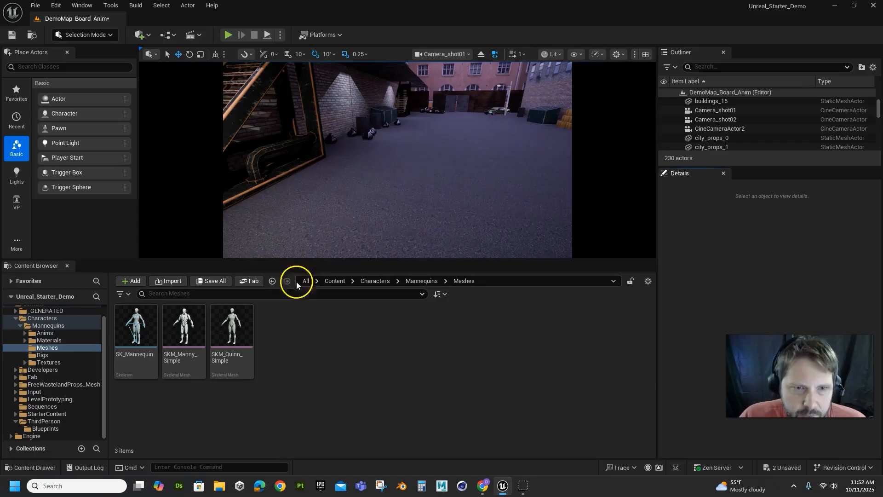
left_click_drag(136, 259, 144, 378)
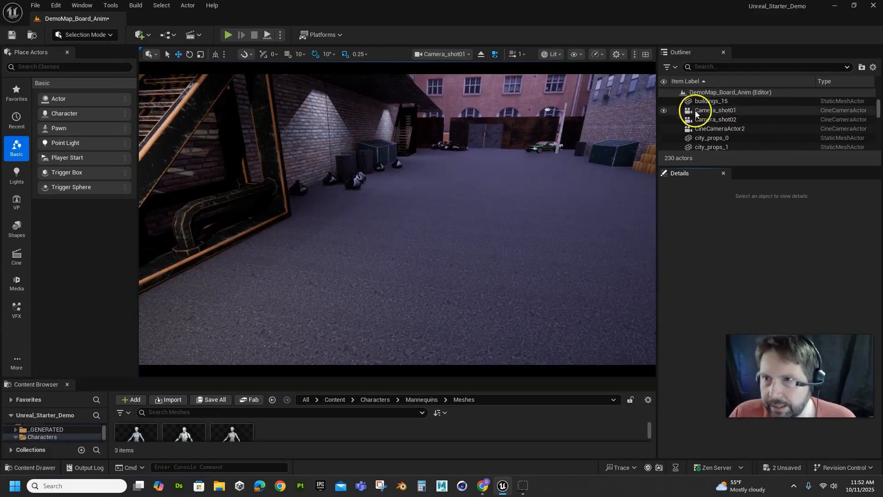
Select the ExponentialHeightFog in the Lighting folder and examine the Visual Effects actors available for adding to the level.
scroll(741, 113, "up", 4)
scroll(743, 123, "up", 3)
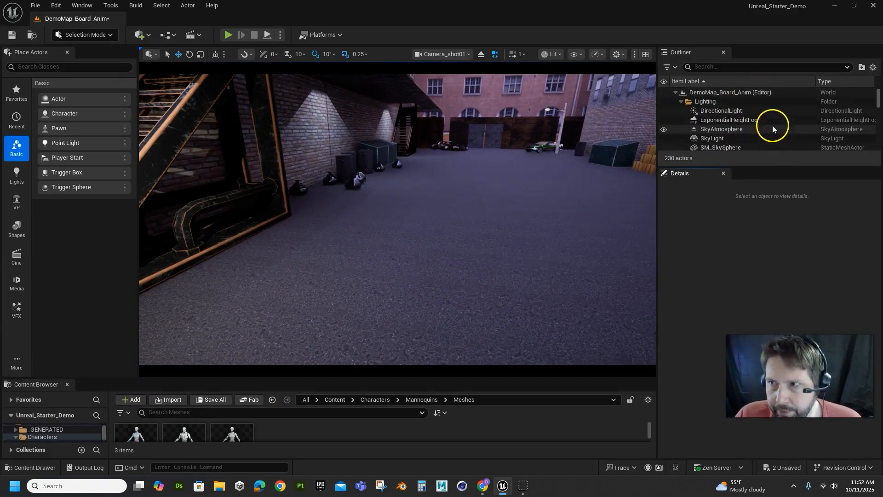
left_click(716, 121)
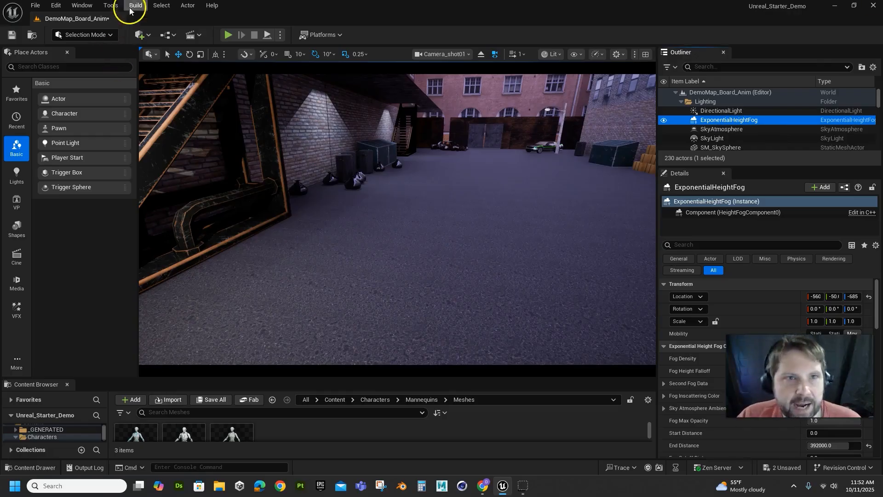
left_click(142, 35)
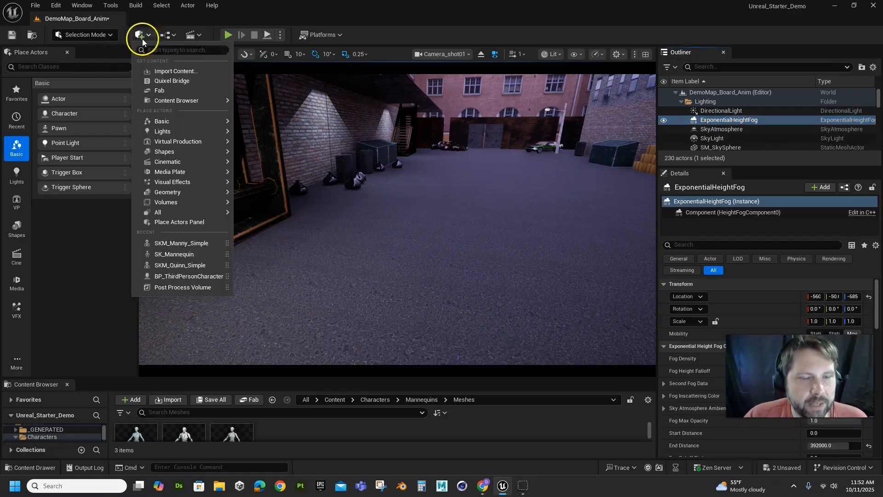
mouse_move(163, 184)
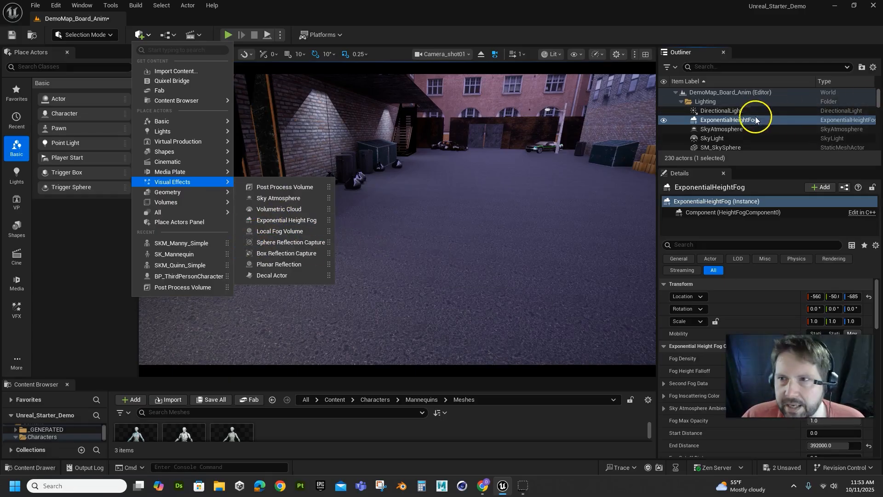
left_click(763, 370)
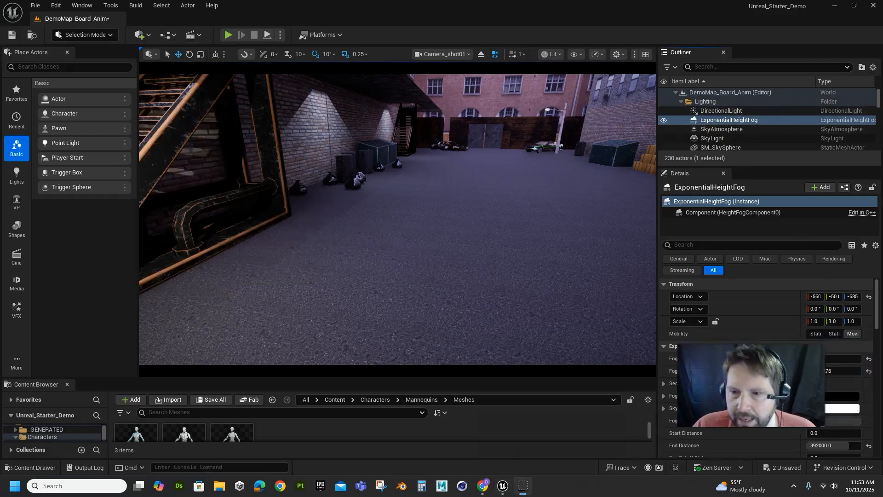
Raise the Fog Density of the existing ExponentialHeightFog to about 0.049.
left_click(715, 121)
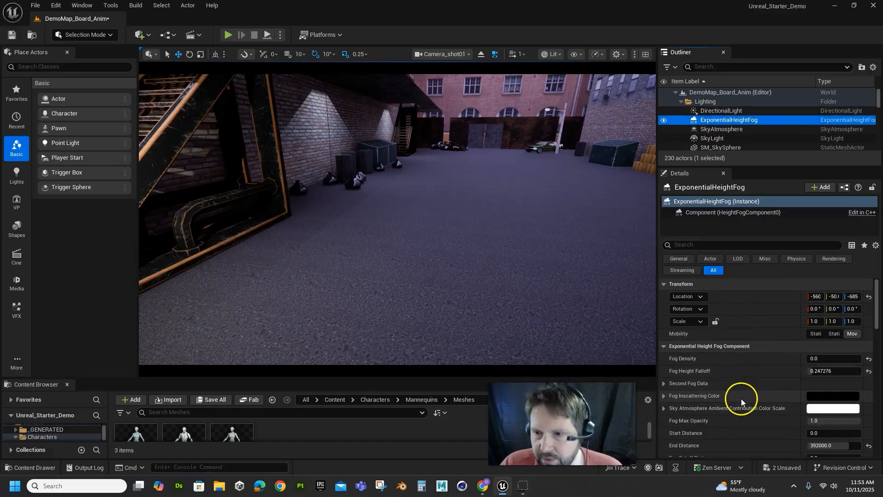
left_click(820, 359)
left_click_drag(819, 359, 878, 295)
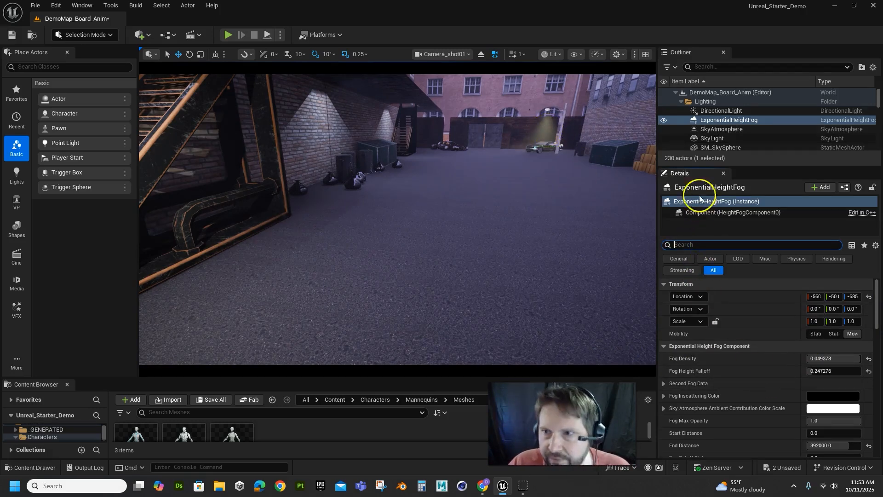
Delete the existing ExponentialHeightFog and add a new Exponential Height Fog actor to the level.
left_click(707, 121)
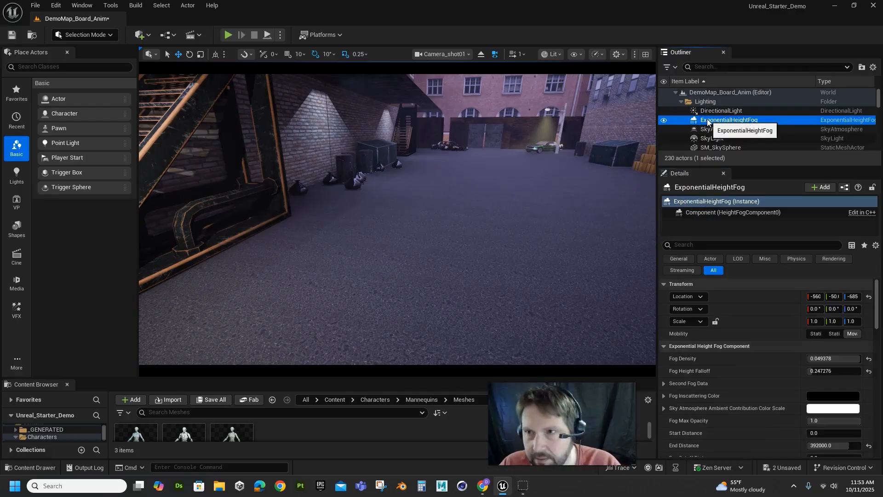
key("Delete")
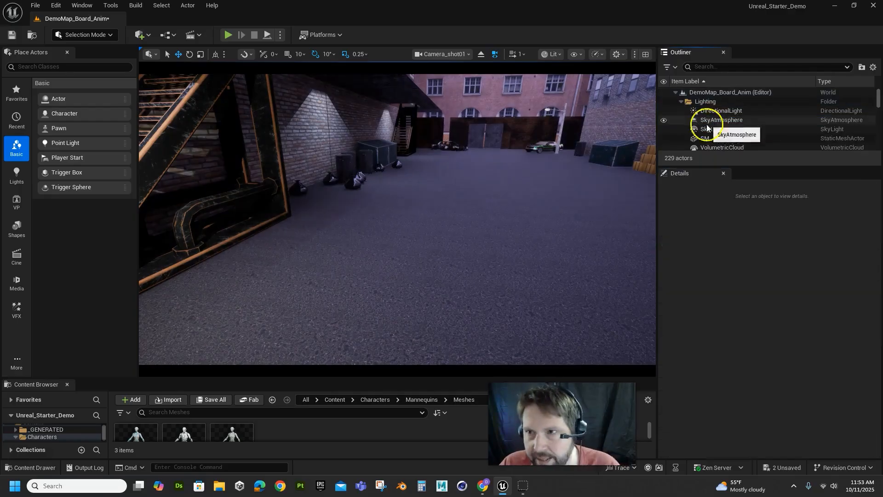
left_click(139, 31)
mouse_move(154, 153)
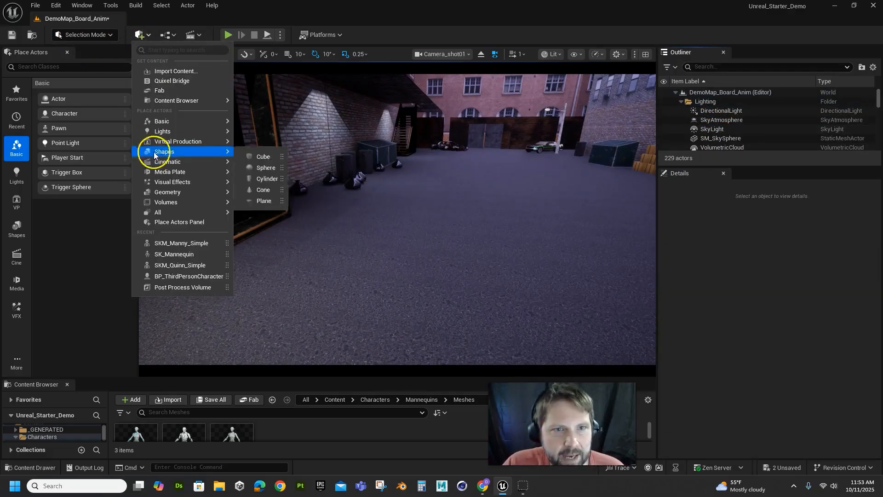
left_click(275, 222)
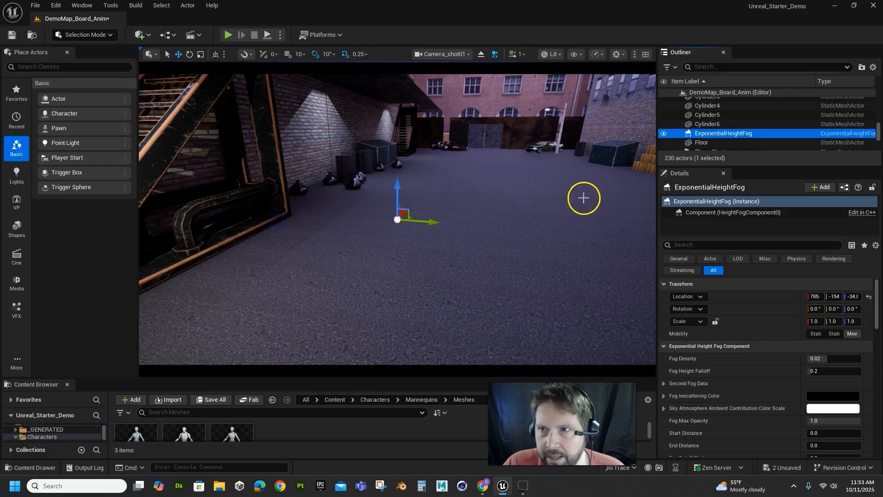
Set the new height fog's Fog Density to 10.
double_click(712, 133)
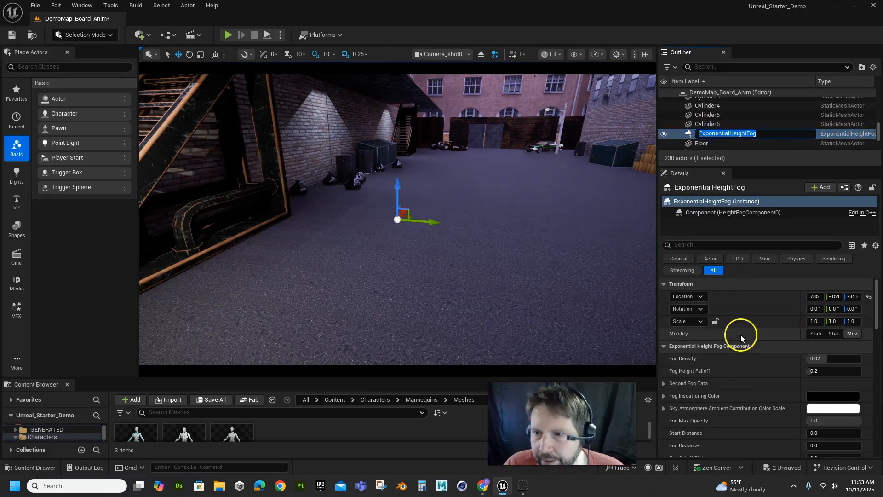
left_click(699, 358)
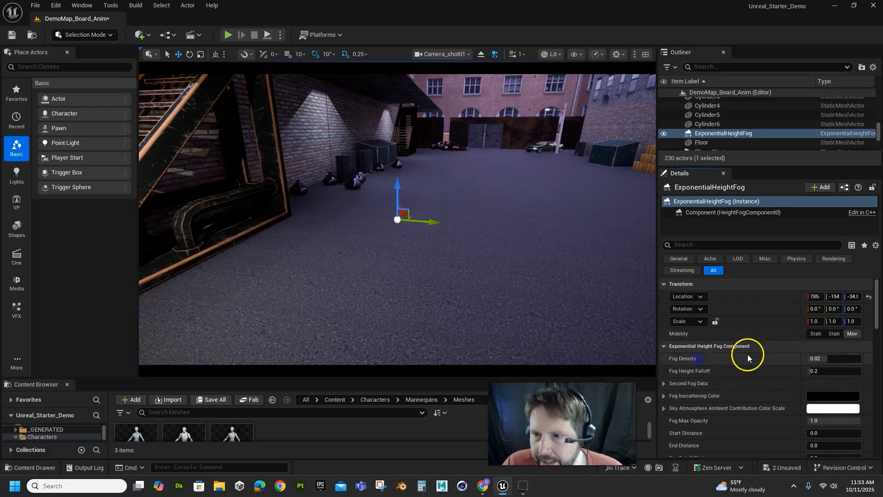
left_click(823, 359)
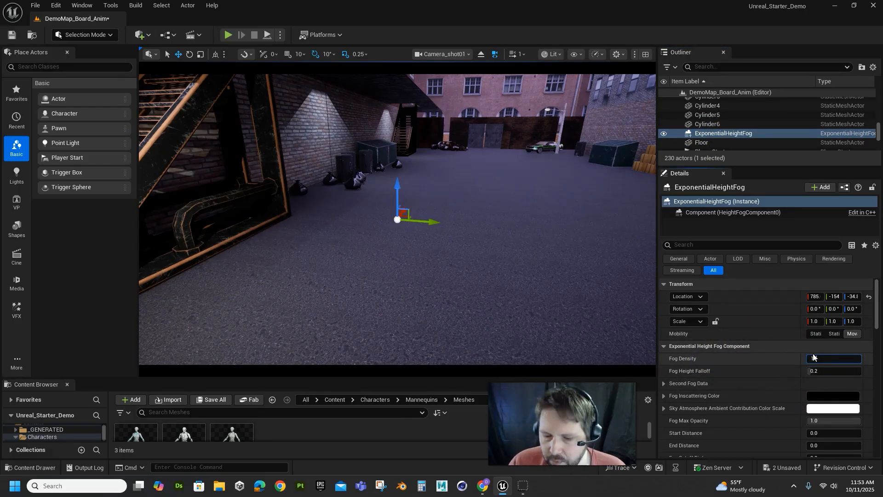
key("Return")
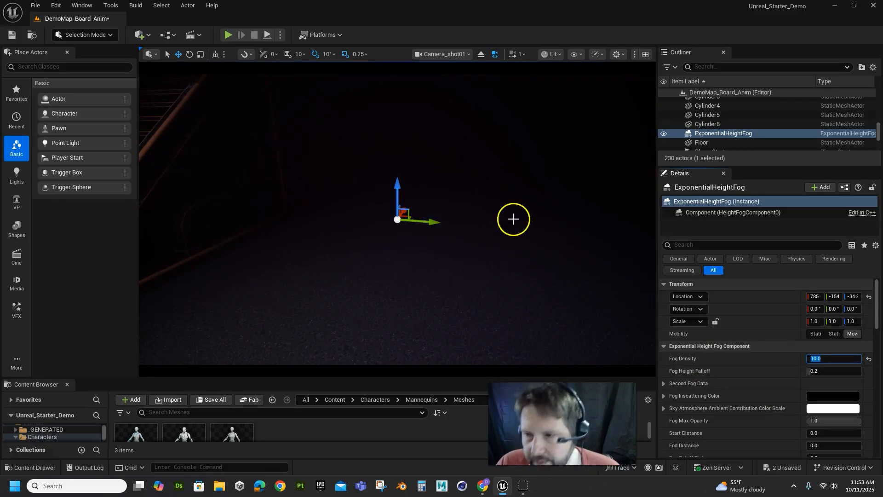
Raise the fog's Fog Height Falloff to 2.0 and try lower values to compare the effect.
left_click_drag(810, 371, 879, 371)
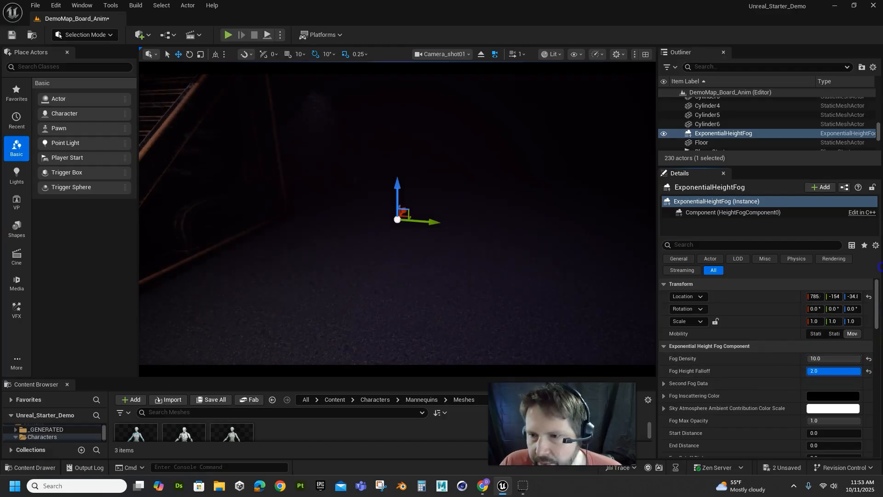
left_click_drag(819, 370, 880, 368)
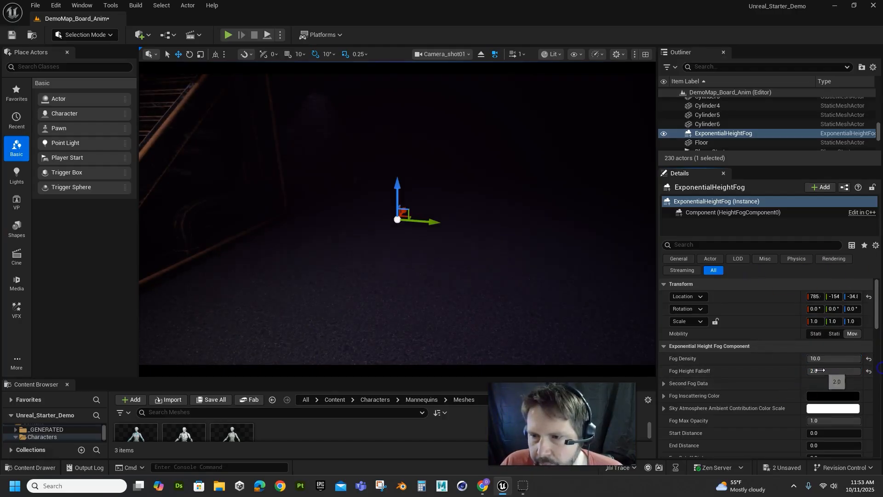
left_click(819, 371)
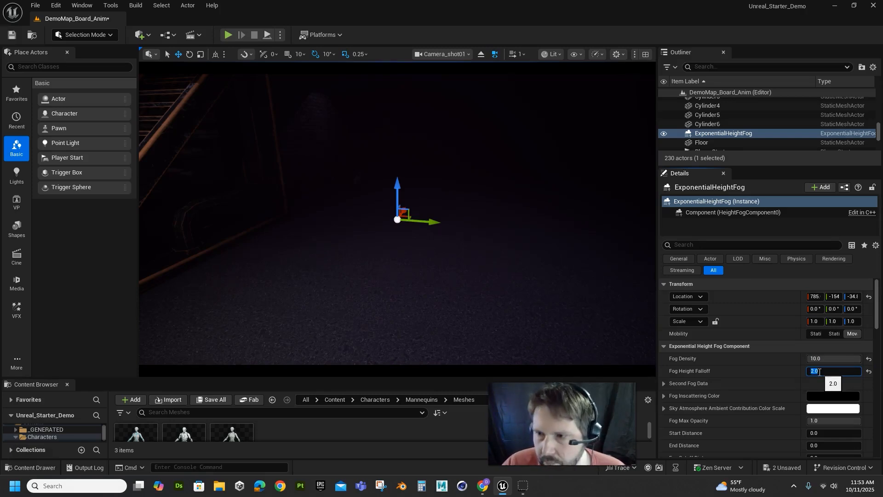
left_click(776, 375)
left_click_drag(706, 376, 630, 391)
left_click_drag(882, 389, 529, 404)
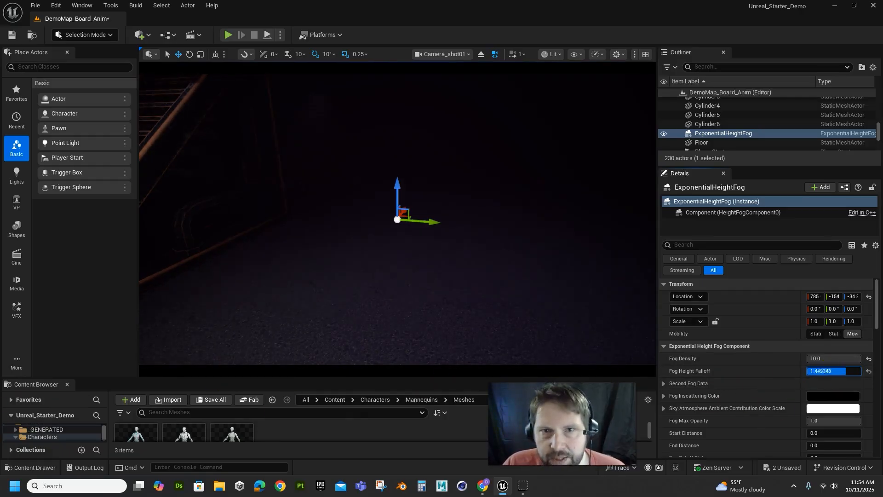
Lower the height fog's Fog Density to 0.05, and raise it to 2.
left_click_drag(844, 360, 825, 363)
left_click(840, 360)
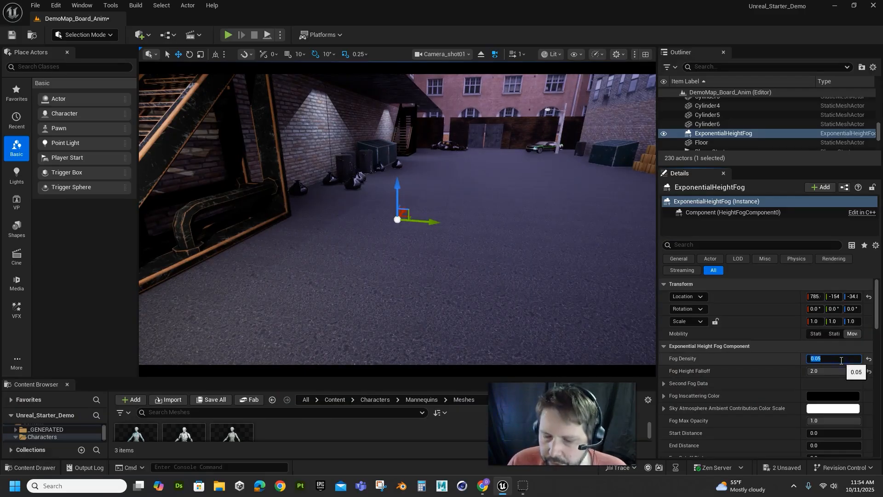
type("2")
key("Return")
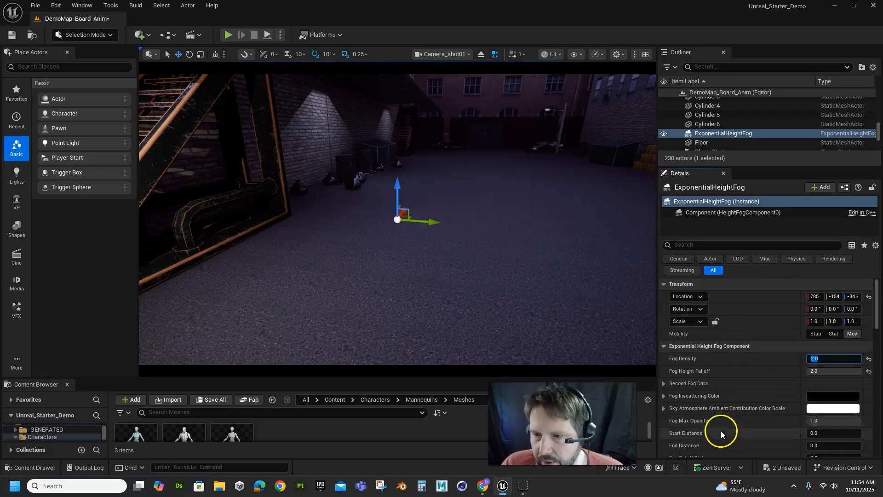
Lower the height fog's Fog Height Falloff to about 0.419 and set its Fog Density to 5 after trying 0.05.
right_click_drag(451, 226, 510, 176)
left_click_drag(830, 373, 381, 382)
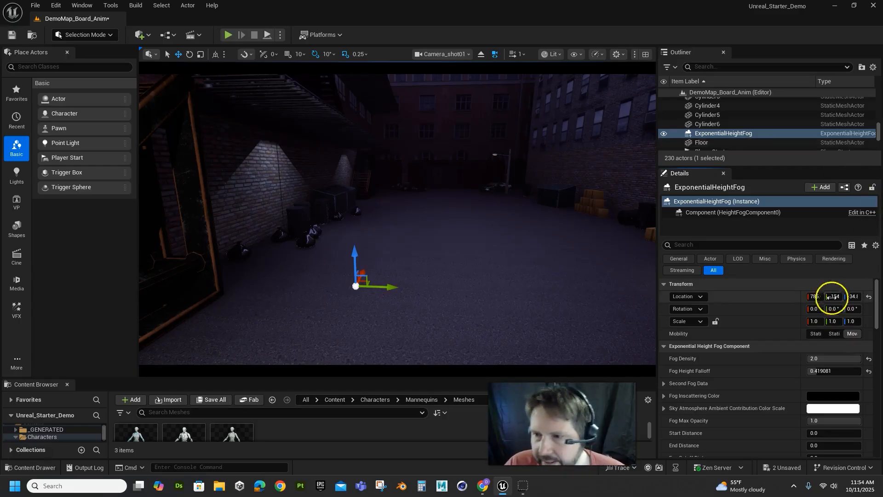
left_click(819, 358)
type("0.05")
key("Return")
left_click(821, 359)
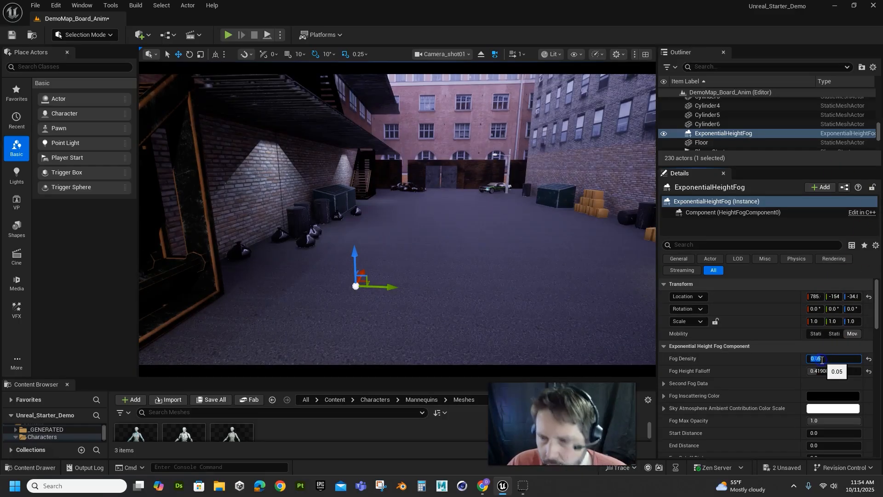
type("5")
key("Return")
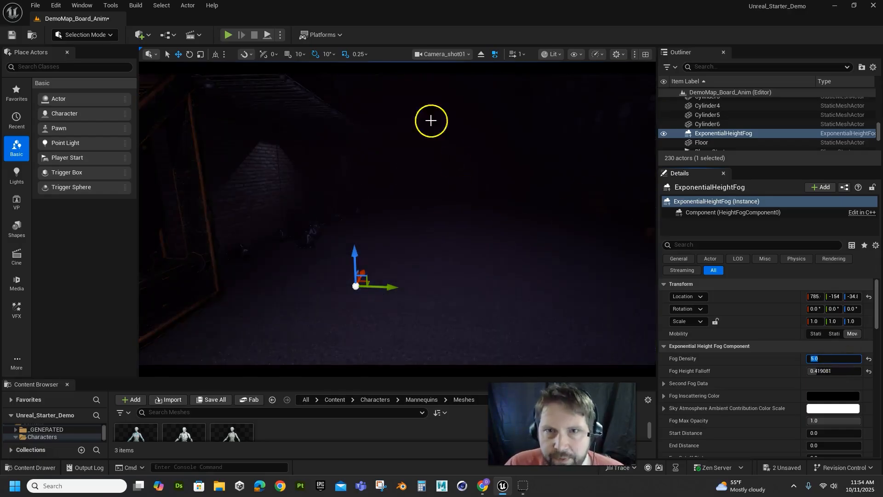
Play the level, run the character forward through the alley to check the fog, and stop the play session.
left_click(229, 35)
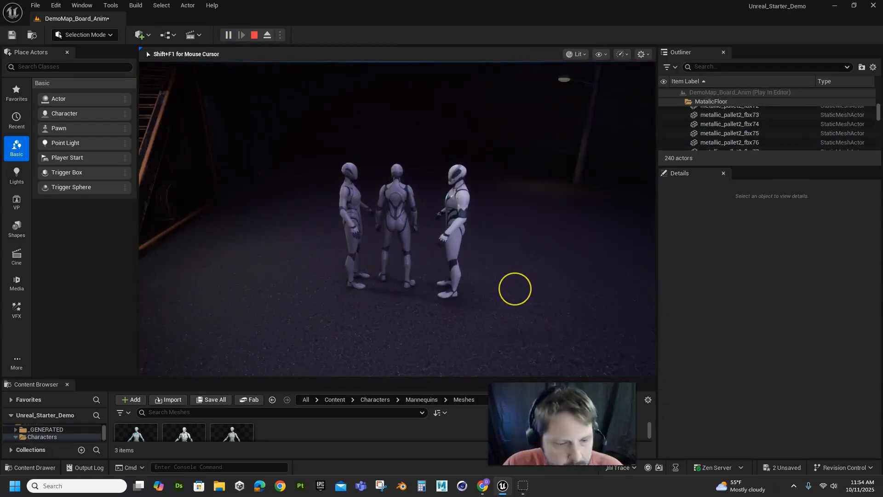
key("w")
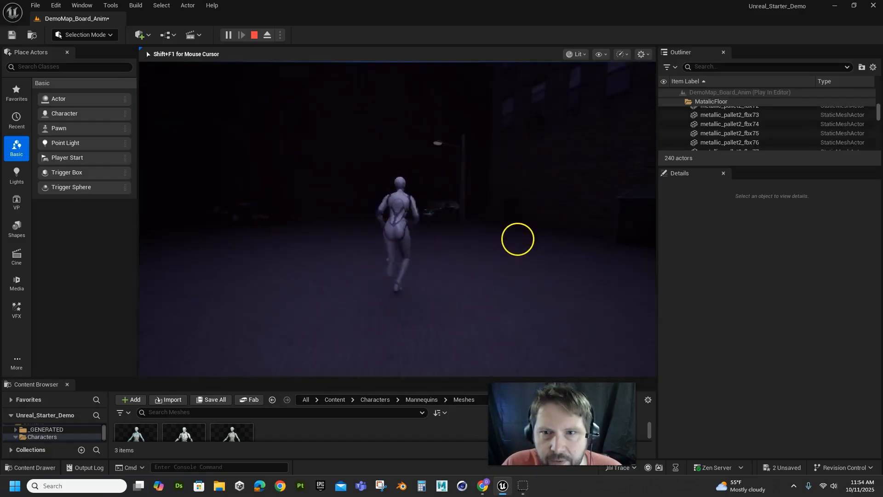
key("Escape")
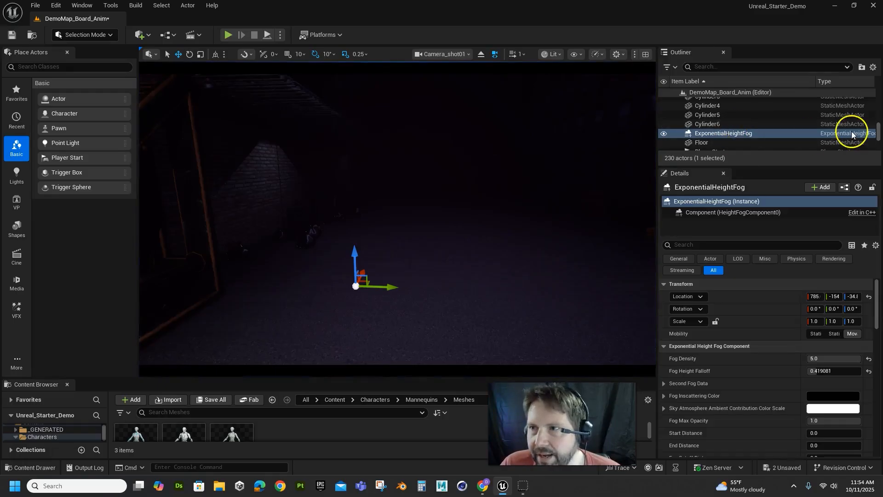
Raise the Intensity Scale of the SkyLight in the Lighting folder to about 3071.
left_click_drag(878, 132, 877, 94)
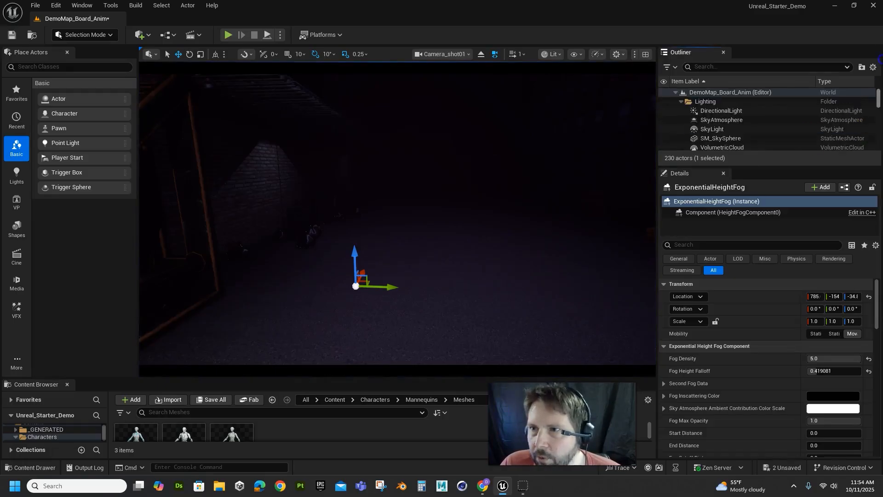
left_click(712, 131)
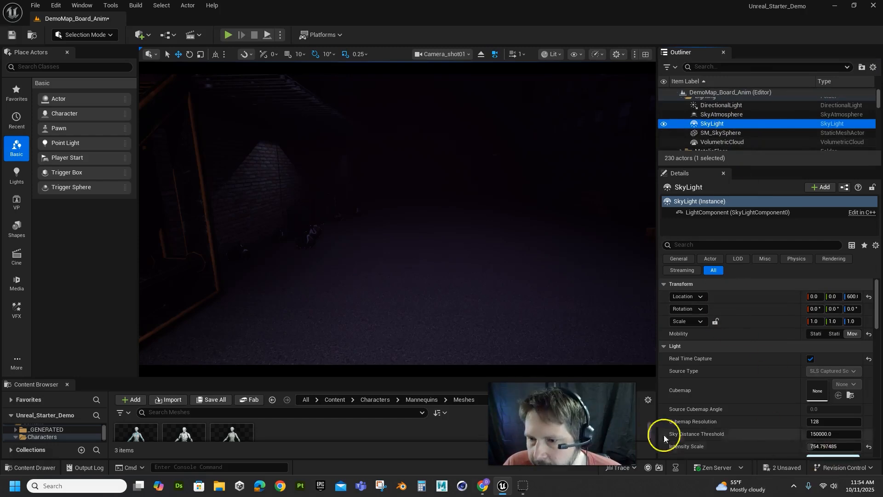
left_click_drag(822, 450, 862, 446)
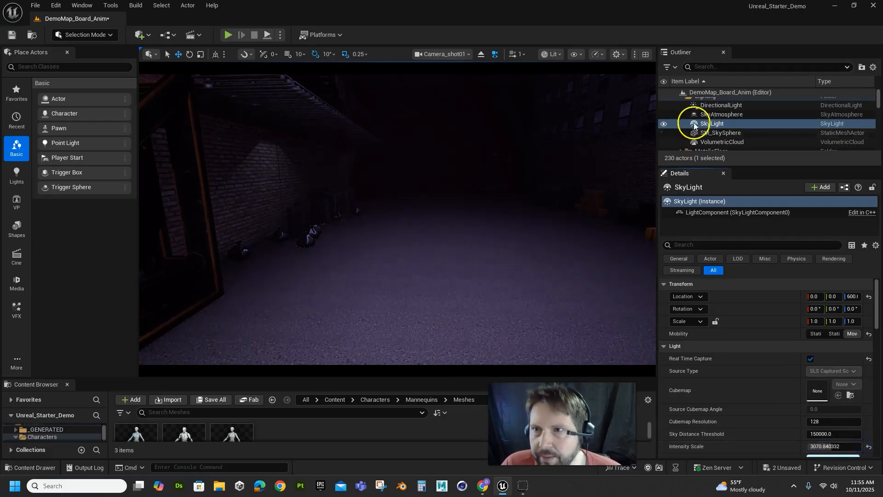
Find the ExponentialHeightFog actor, filter its properties for volume settings, and enable Volumetric Fog.
left_click(701, 67)
type("e")
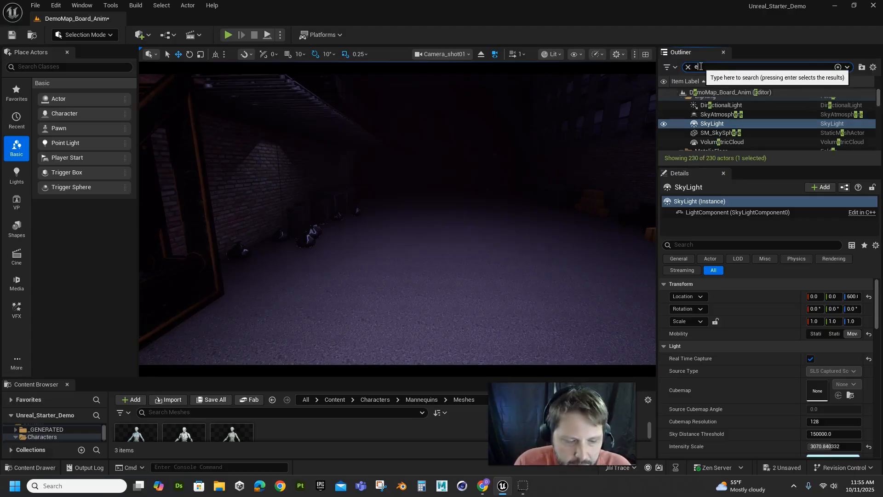
type("xp")
left_click(733, 103)
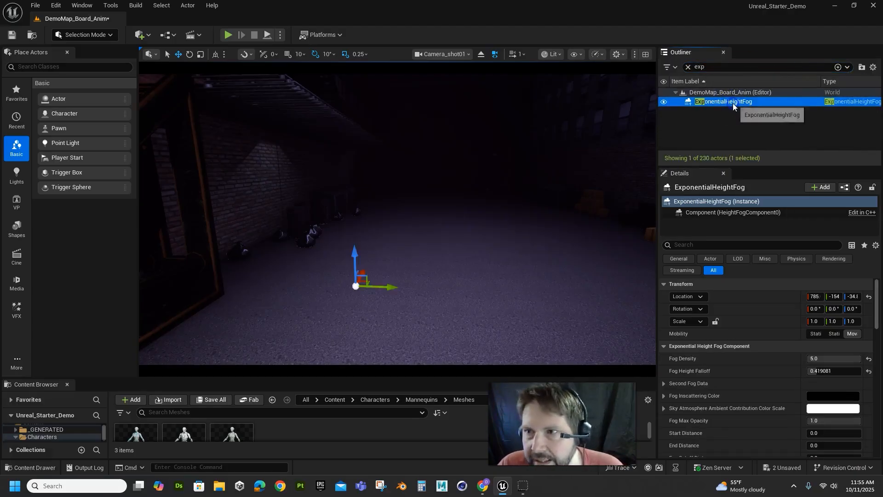
left_click(683, 245)
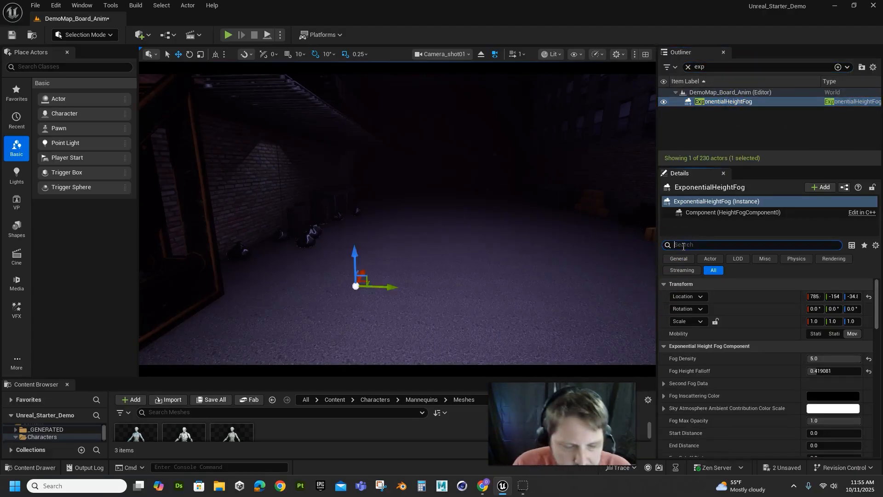
type("volume")
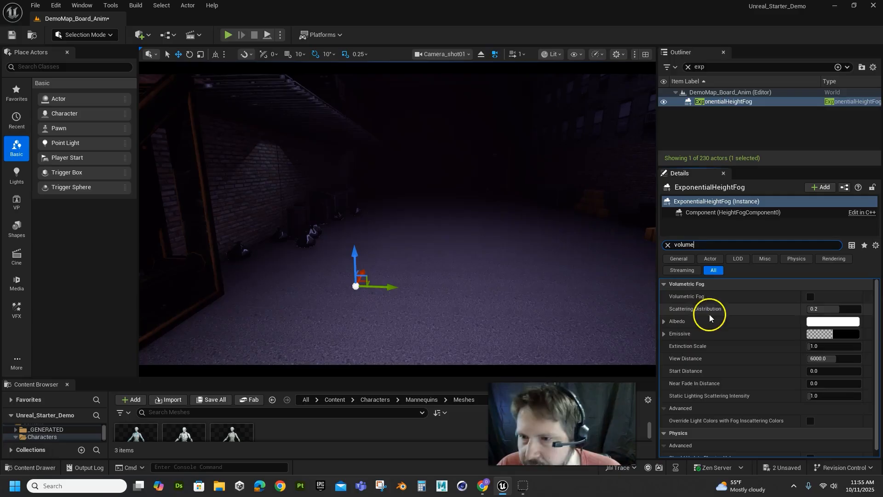
left_click(810, 297)
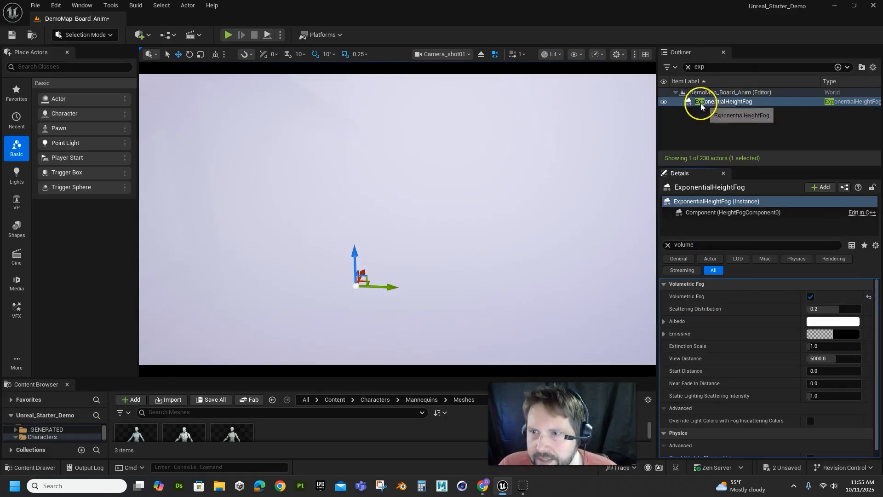
Clear the property filter and lower the height fog's Fog Density to about 0.044.
left_click(669, 245)
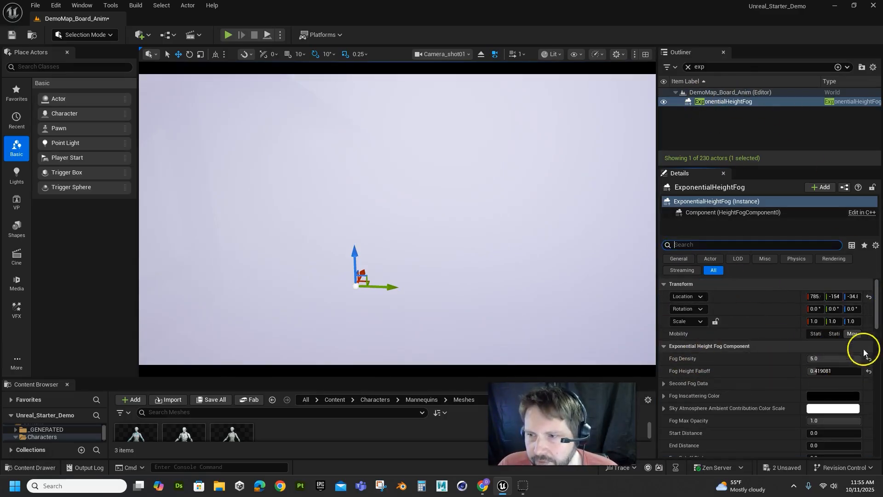
left_click_drag(844, 363, 795, 361)
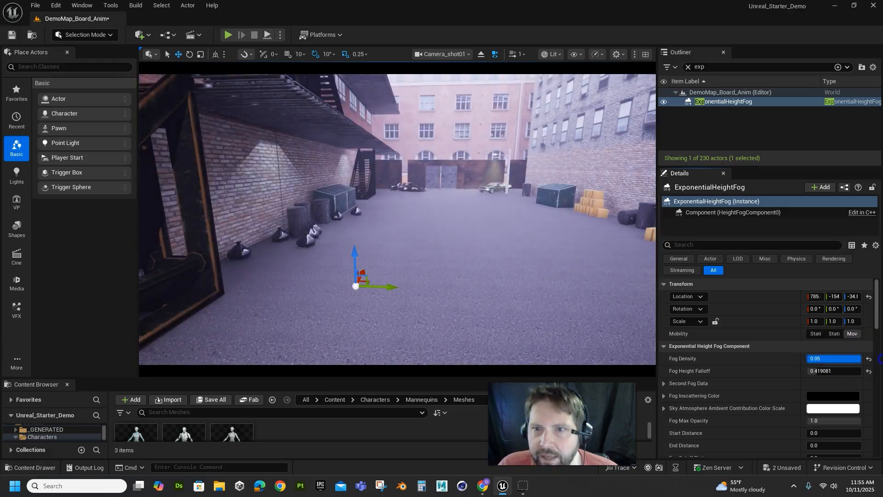
left_click_drag(841, 359, 806, 364)
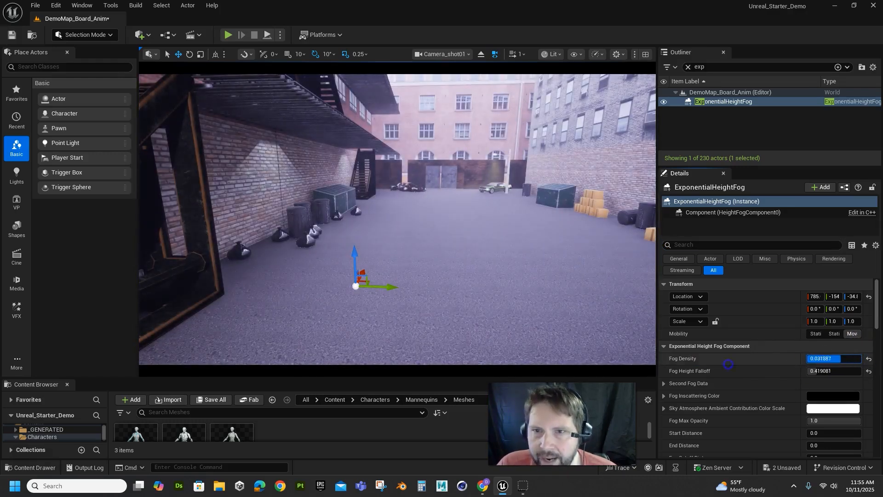
left_click_drag(728, 364, 740, 377)
left_click_drag(834, 384, 835, 383)
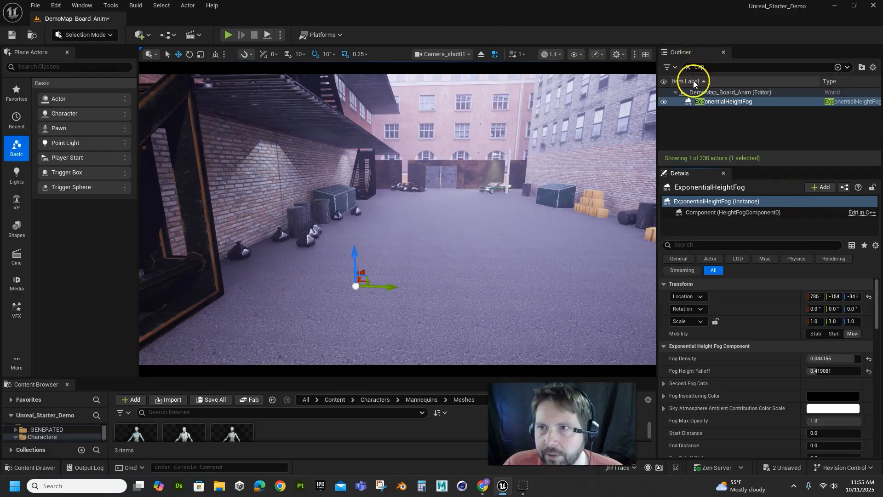
Clear the actor filter, select the SkyLight in the Lighting folder, and lower its Intensity Scale to about 254.
left_click(688, 68)
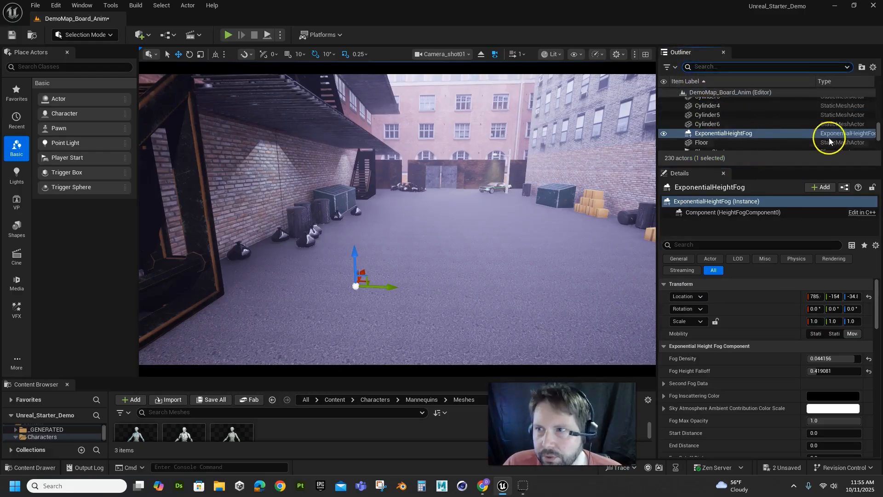
left_click_drag(876, 134, 878, 93)
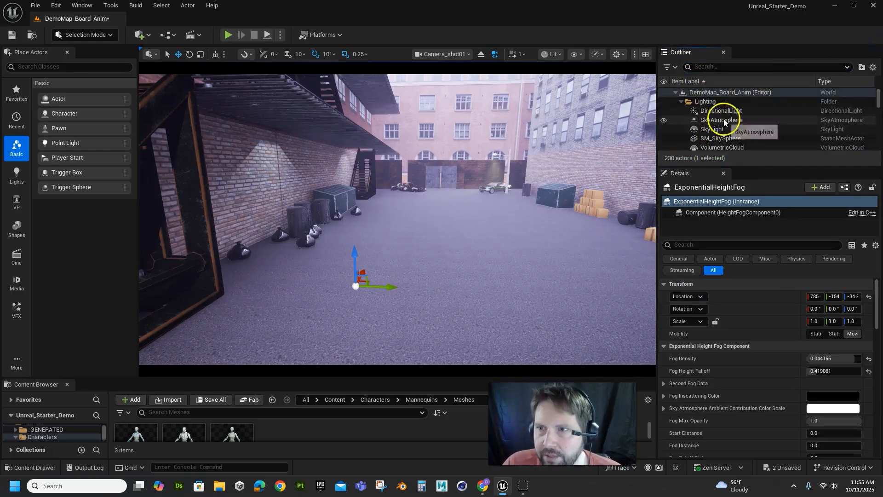
left_click(713, 130)
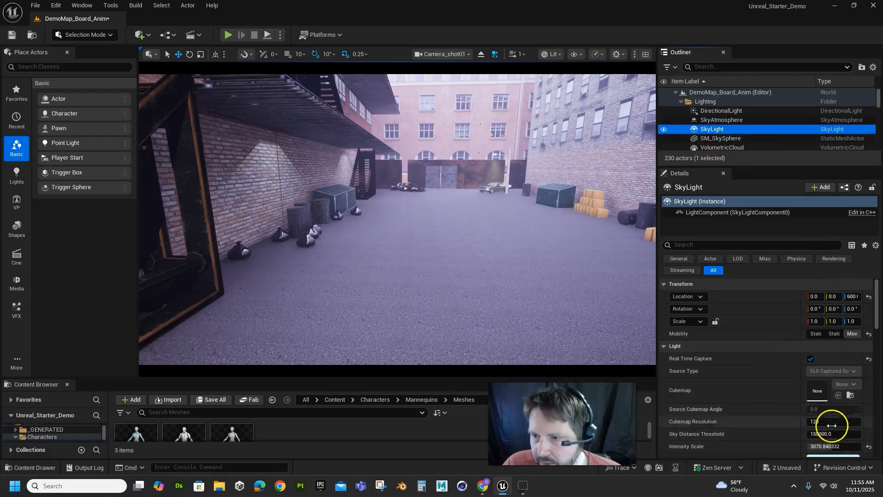
mouse_move(829, 446)
left_mouse_down()
mouse_move(807, 448)
mouse_move(828, 449)
left_mouse_up()
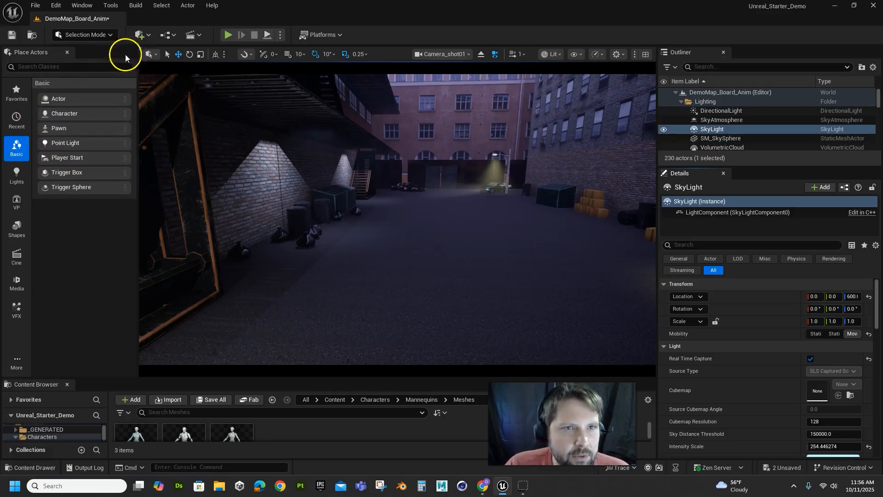
Add a Spot Light to the alley, raise it well above the ground, and shift it sideways along the Y axis.
left_click(143, 35)
mouse_move(166, 131)
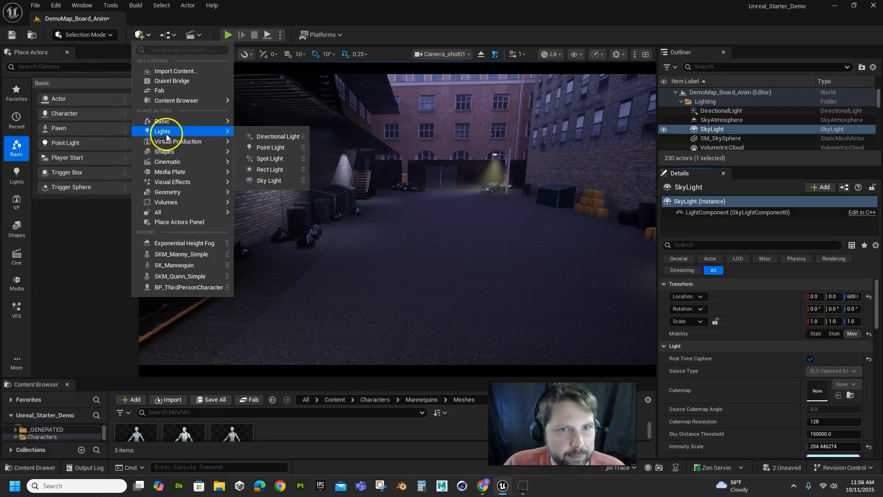
left_click(269, 159)
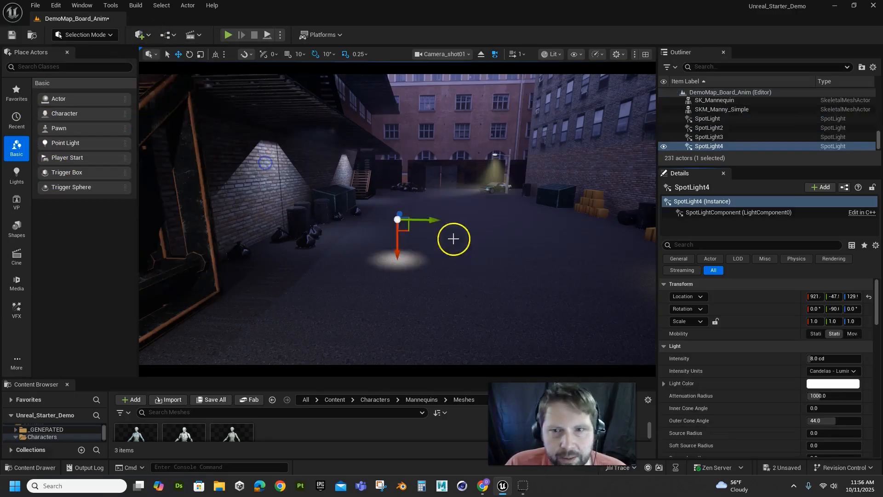
left_click_drag(398, 247, 407, 175)
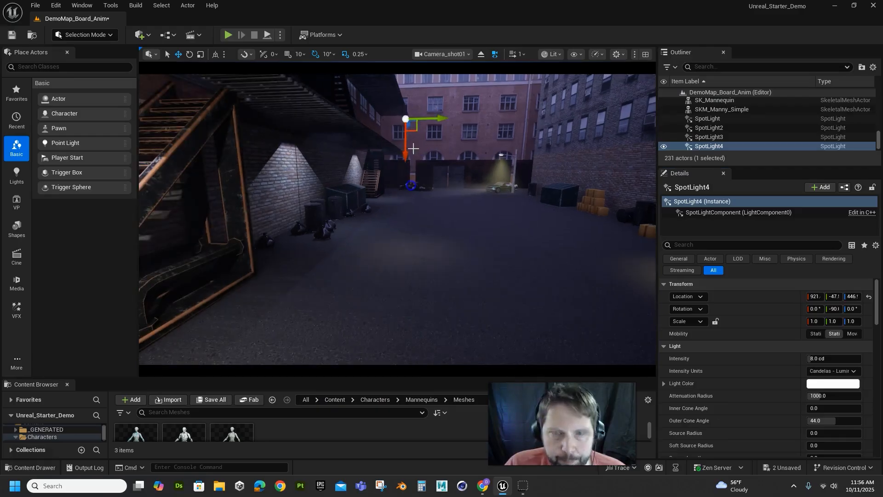
left_click_drag(412, 141, 486, 133)
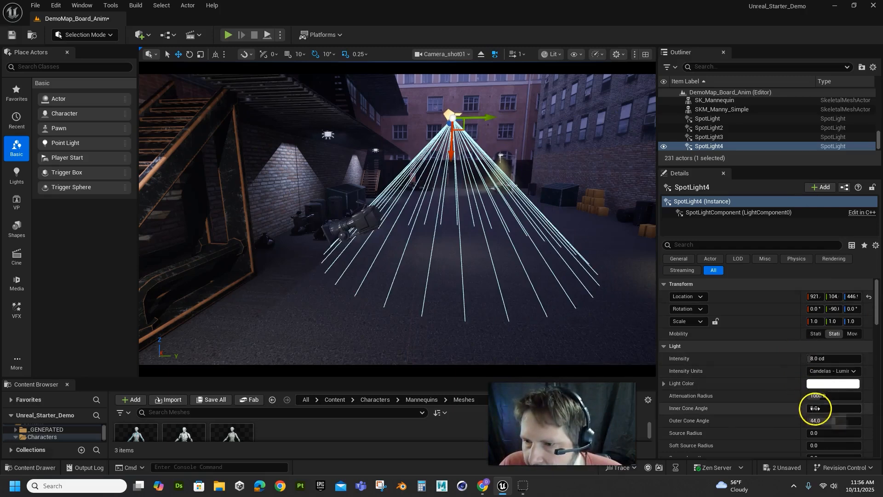
Narrow the new spot light's Outer Cone Angle to about 16.5 and set its Volumetric Scattering Intensity to 200.
left_click_drag(832, 421, 818, 420)
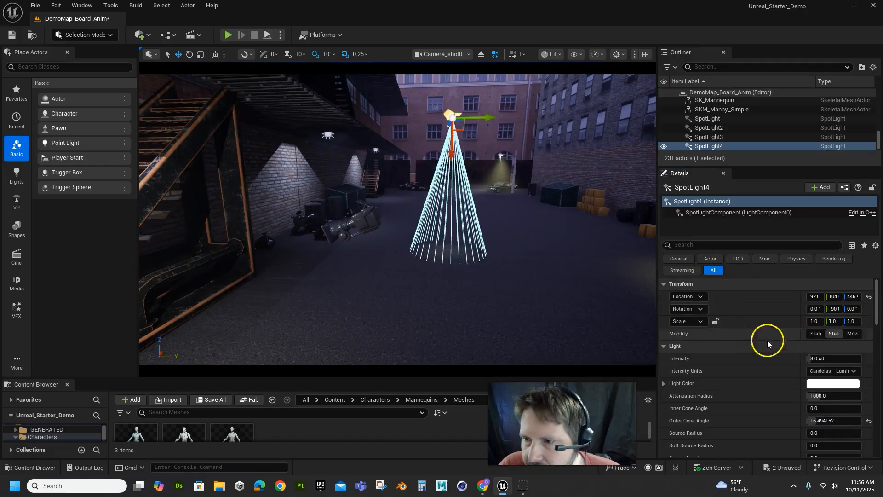
scroll(754, 427, "down", 2)
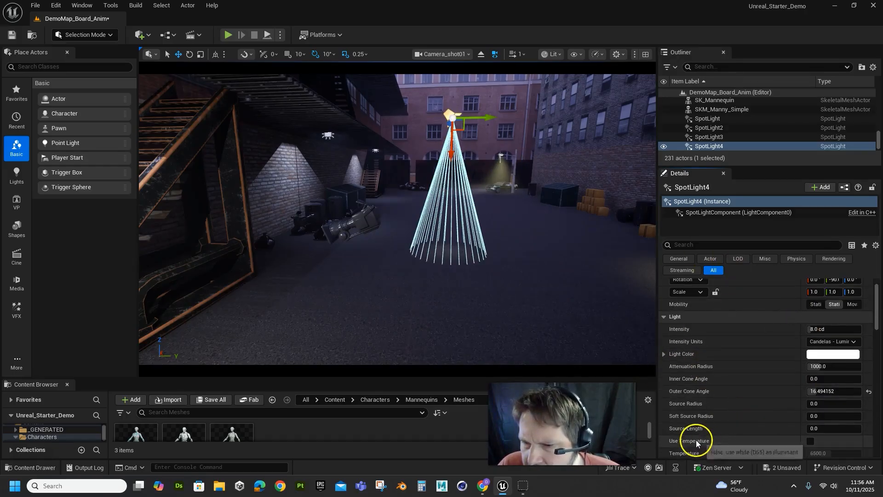
scroll(696, 439, "down", 6)
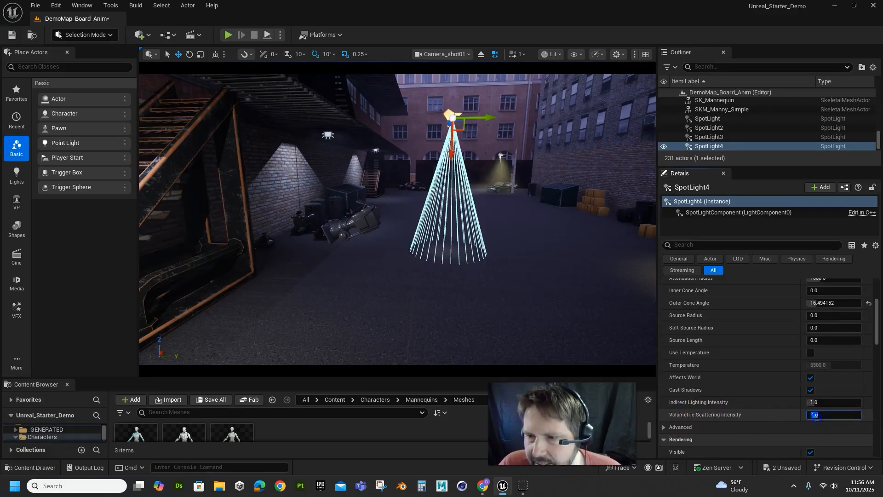
key("Return")
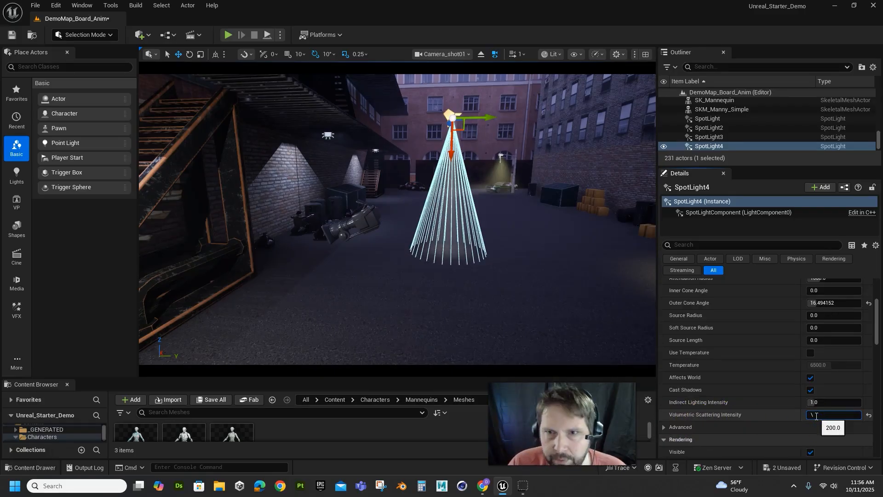
Reselect the new spot light, switch the viewport to game view to inspect its beam, and save the level.
left_click(526, 317)
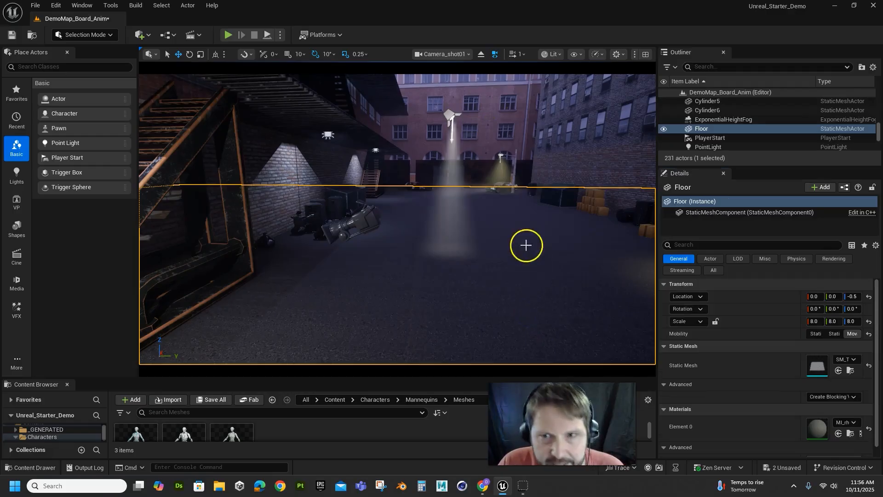
left_click(452, 119)
key("g")
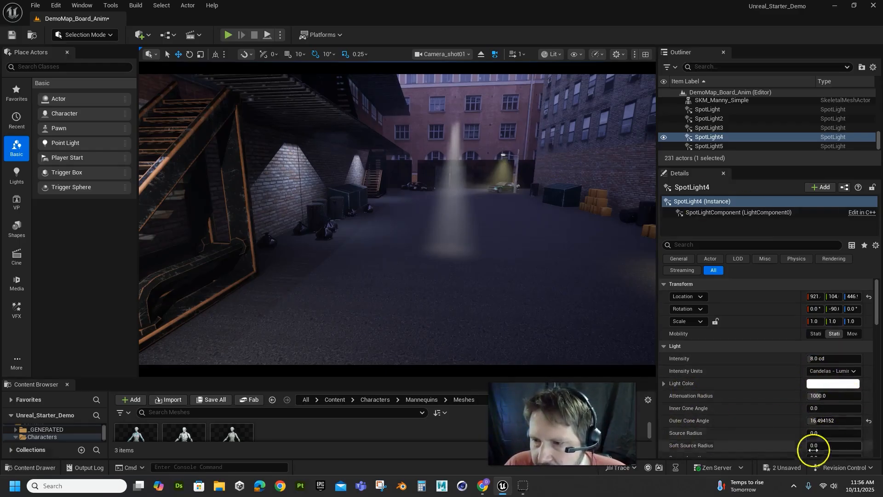
scroll(737, 429, "down", 2)
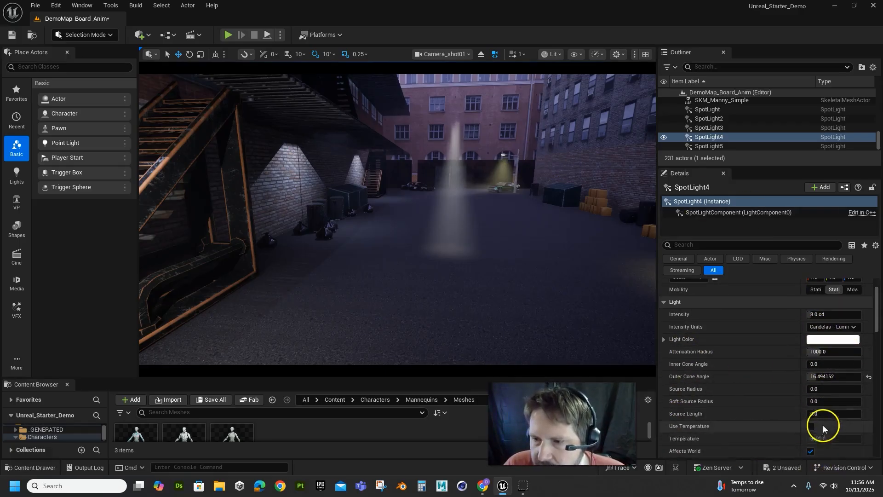
left_click(821, 414)
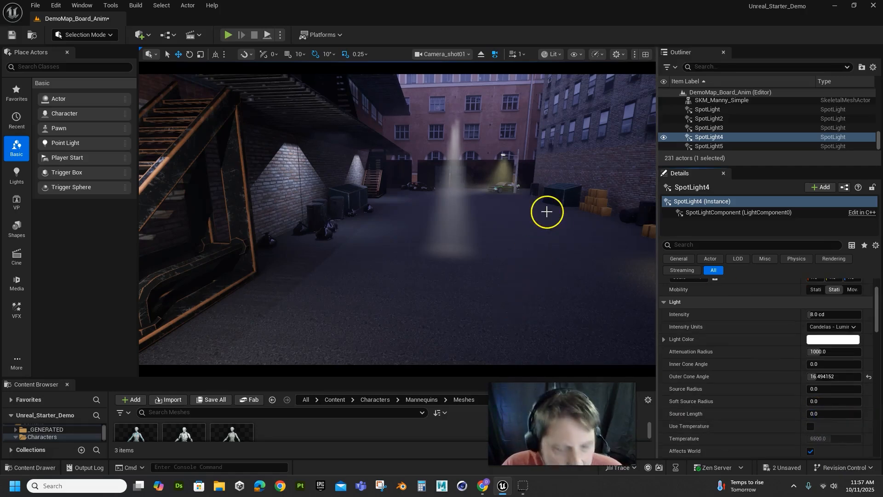
key("ctrl+s")
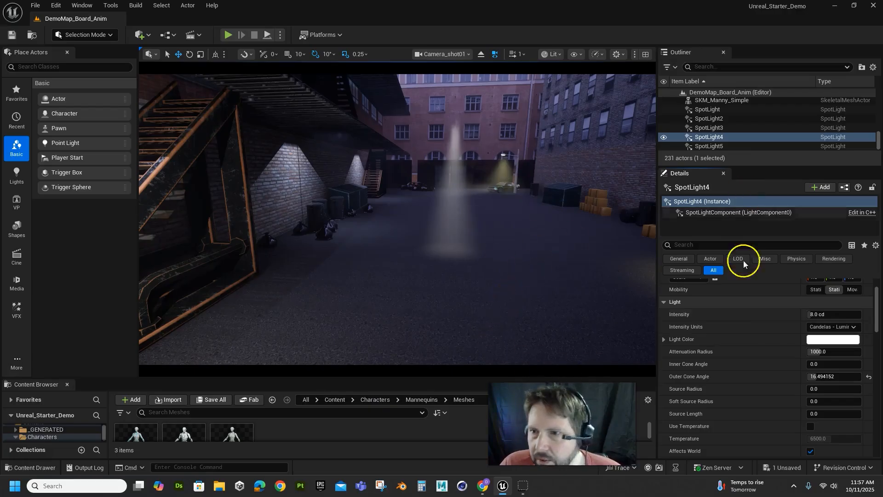
Select the ExponentialHeightFog actor, filter its properties for "vol", and switch Volumetric Fog off and on again to compare the beams.
scroll(744, 146, "up", 2)
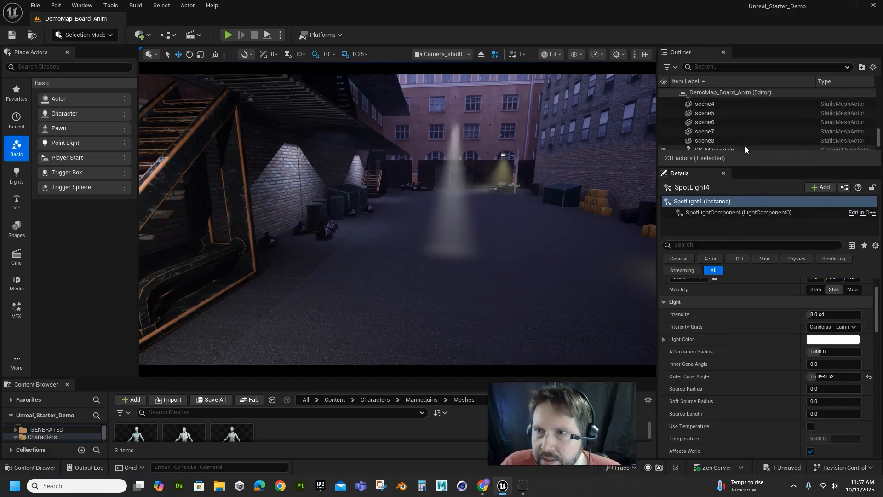
scroll(744, 145, "down", 2)
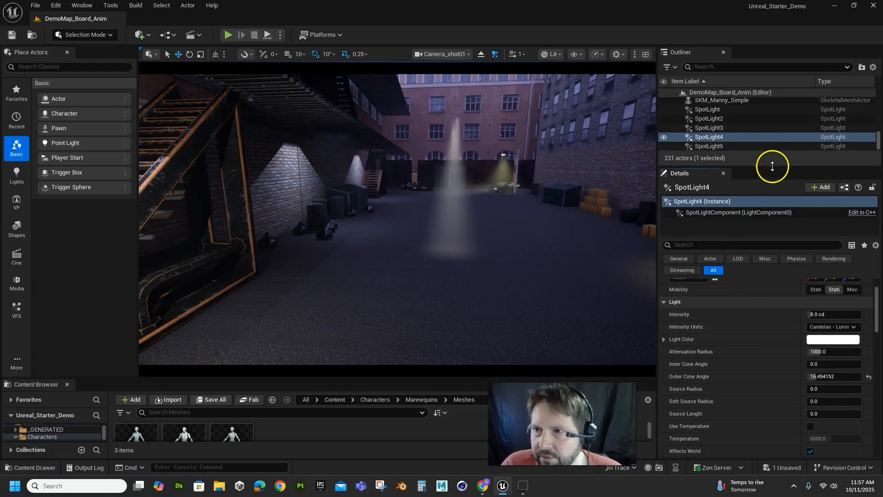
left_click(705, 67)
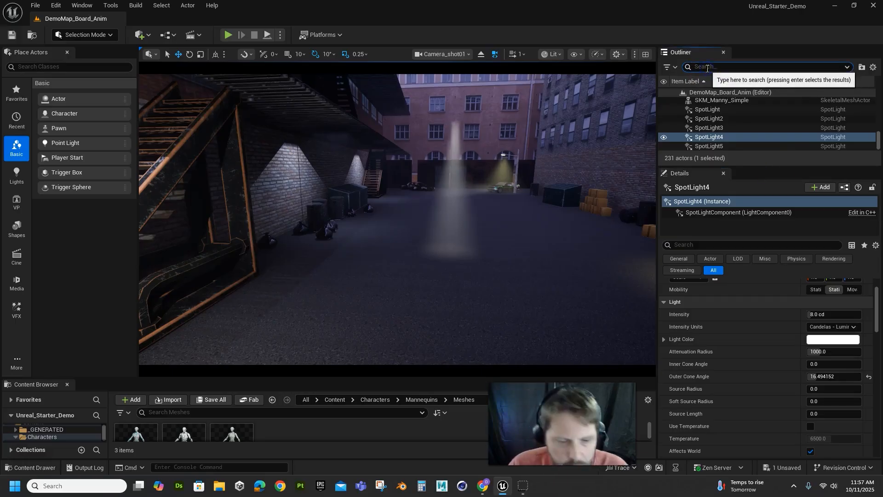
type("exp")
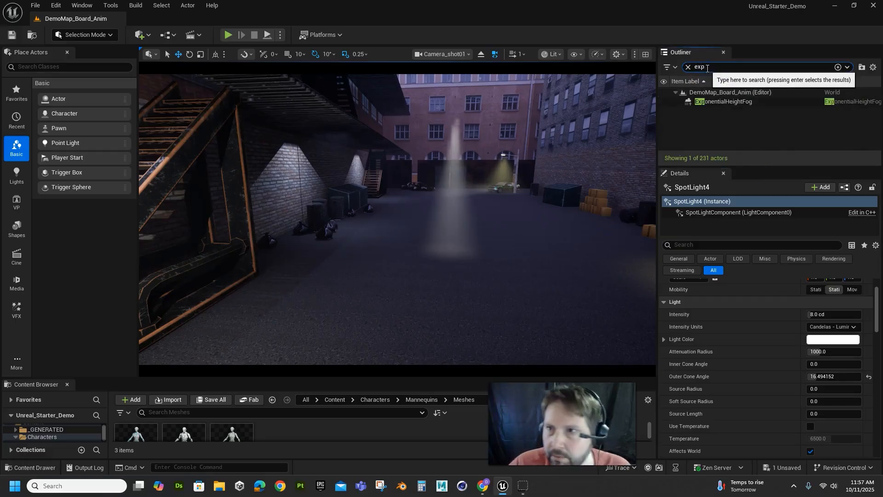
left_click(735, 102)
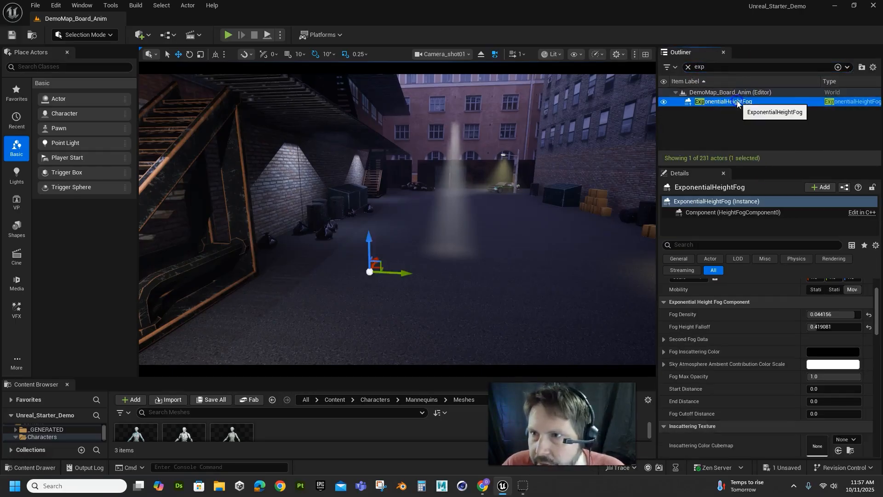
left_click(687, 244)
type("vol")
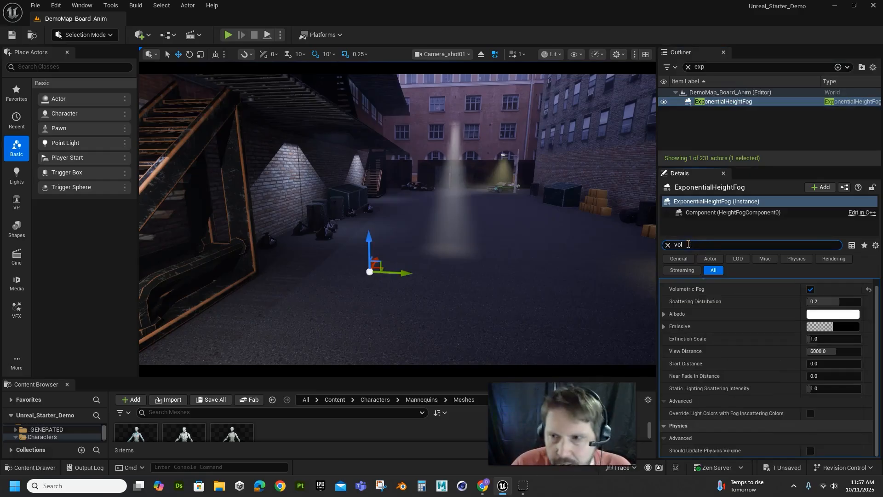
left_click(811, 289)
left_click(811, 289)
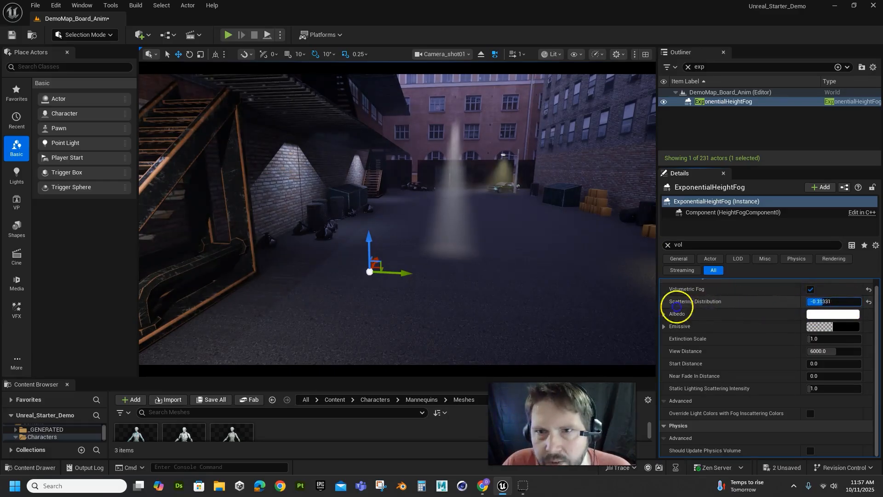
Test the height fog's Scattering Distribution at 0.9 and -0.9, and finish by setting it to about 0.81.
mouse_move(676, 307)
left_mouse_down()
mouse_move(874, 289)
mouse_move(874, 276)
mouse_move(765, 258)
mouse_move(820, 249)
mouse_move(674, 309)
left_mouse_up()
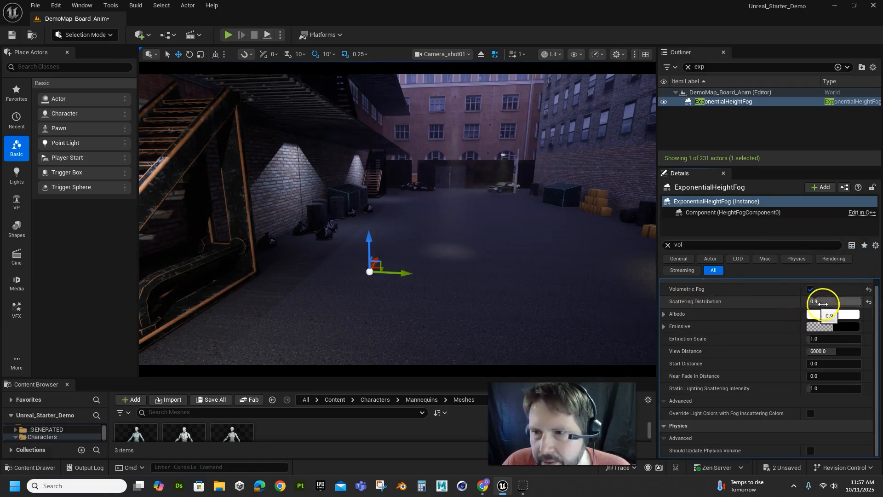
left_click(819, 312)
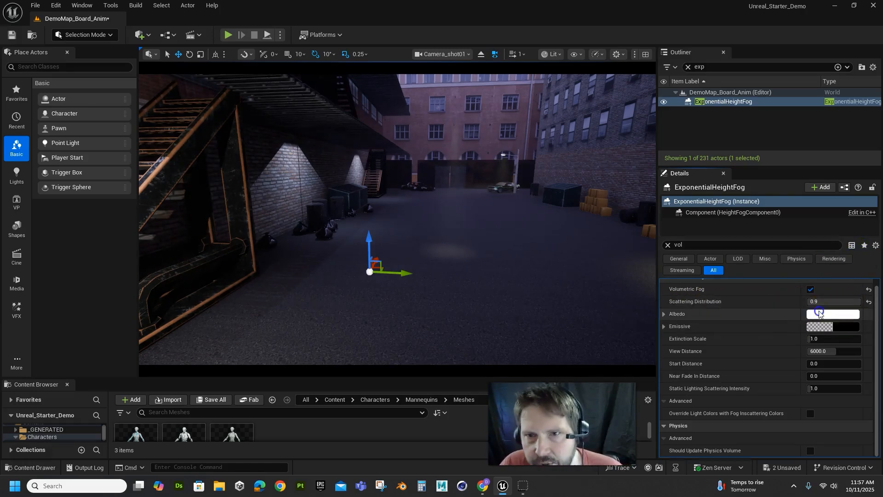
left_click(847, 301)
type("-0.9")
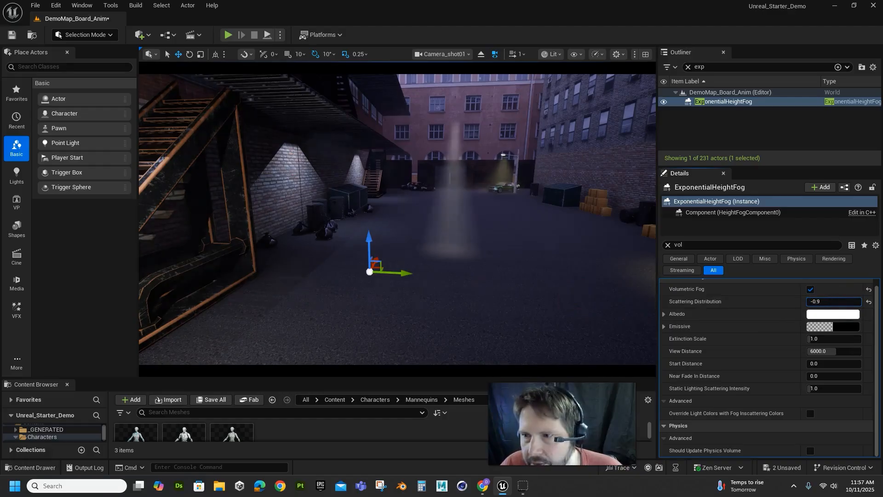
left_click_drag(809, 301, 853, 301)
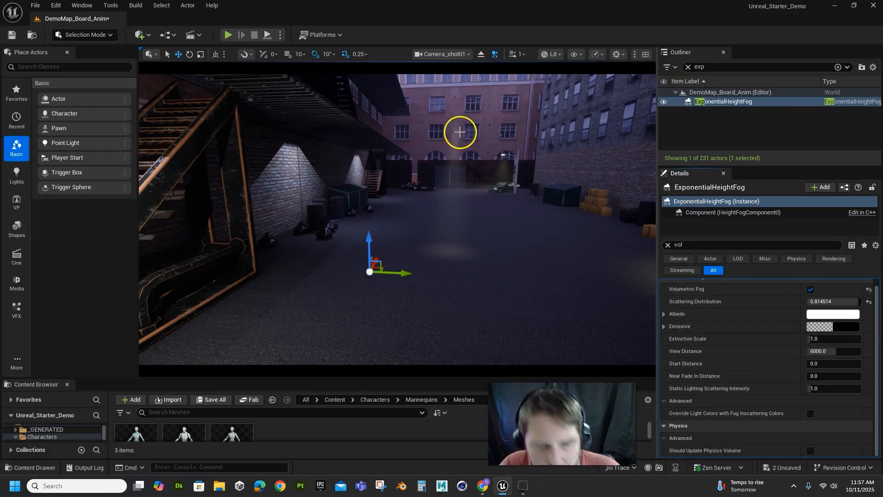
Set the Volumetric Scattering Intensity of the alley's tall central spot light to 500 and inspect its beam in game view.
key("g")
left_click(459, 113)
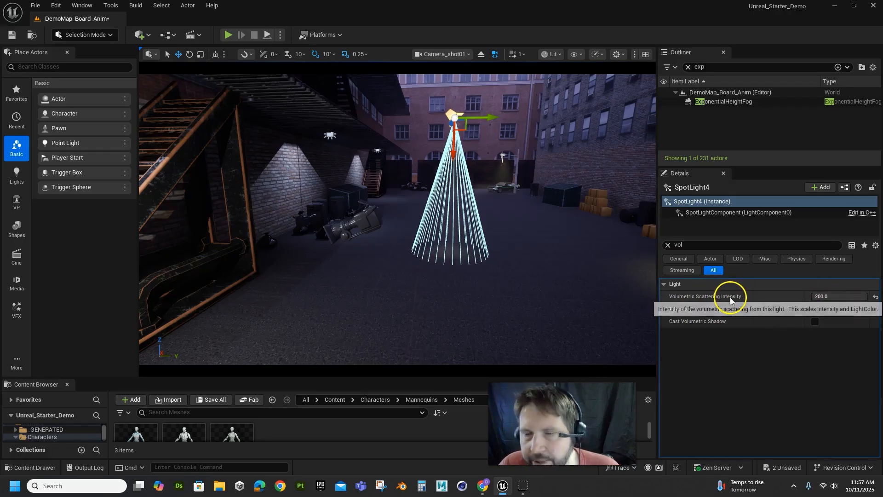
left_click(842, 296)
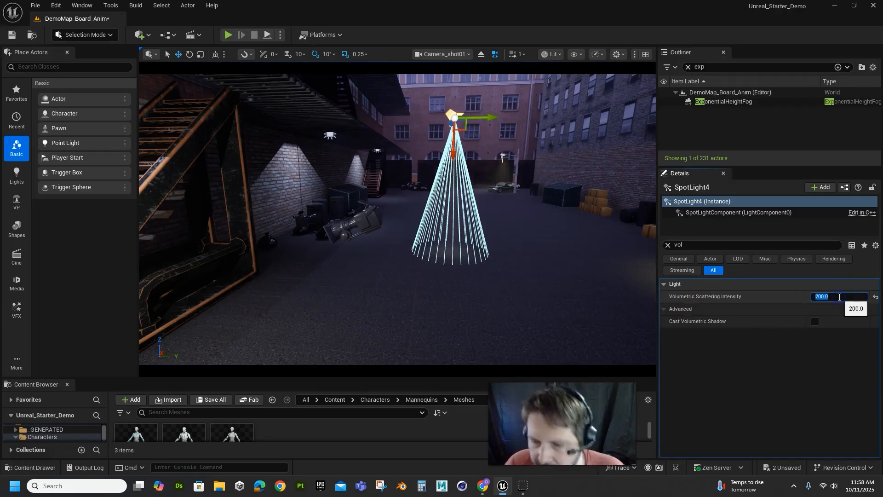
left_click(815, 382)
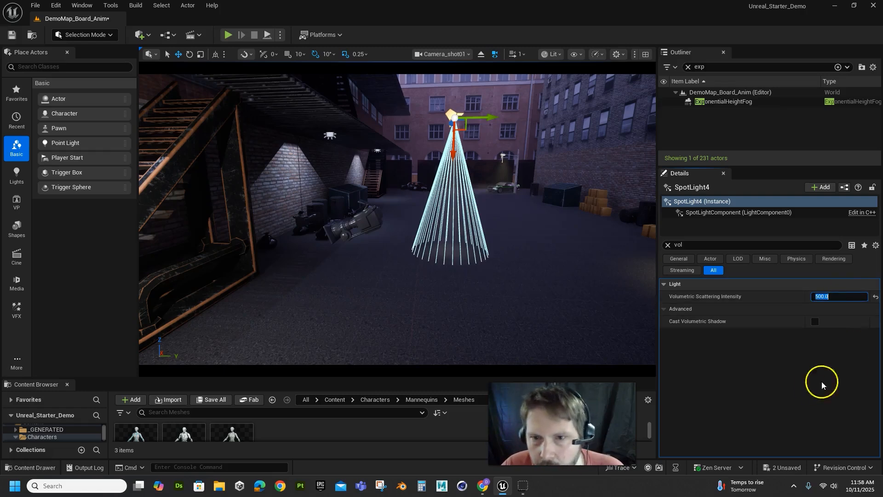
key("g")
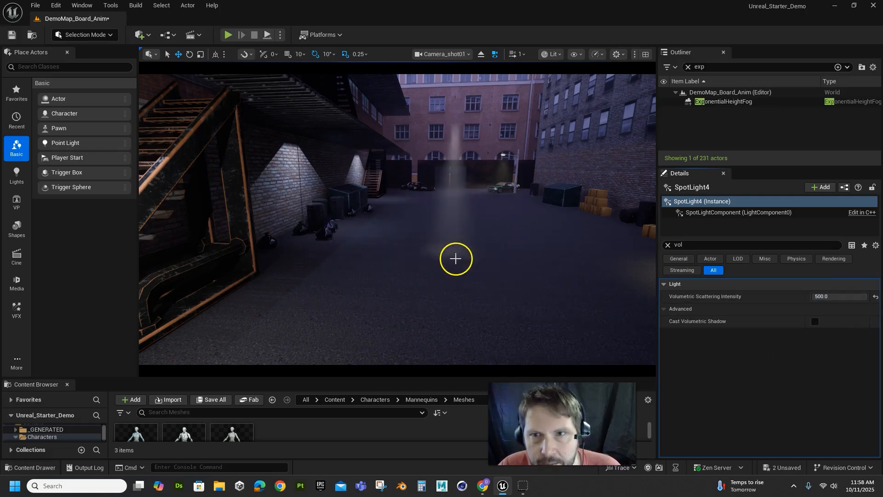
right_click_drag(482, 276, 496, 258)
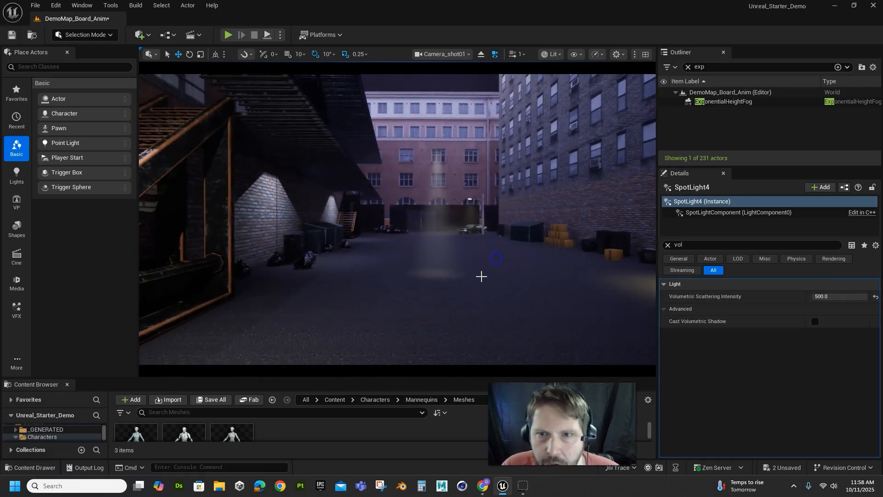